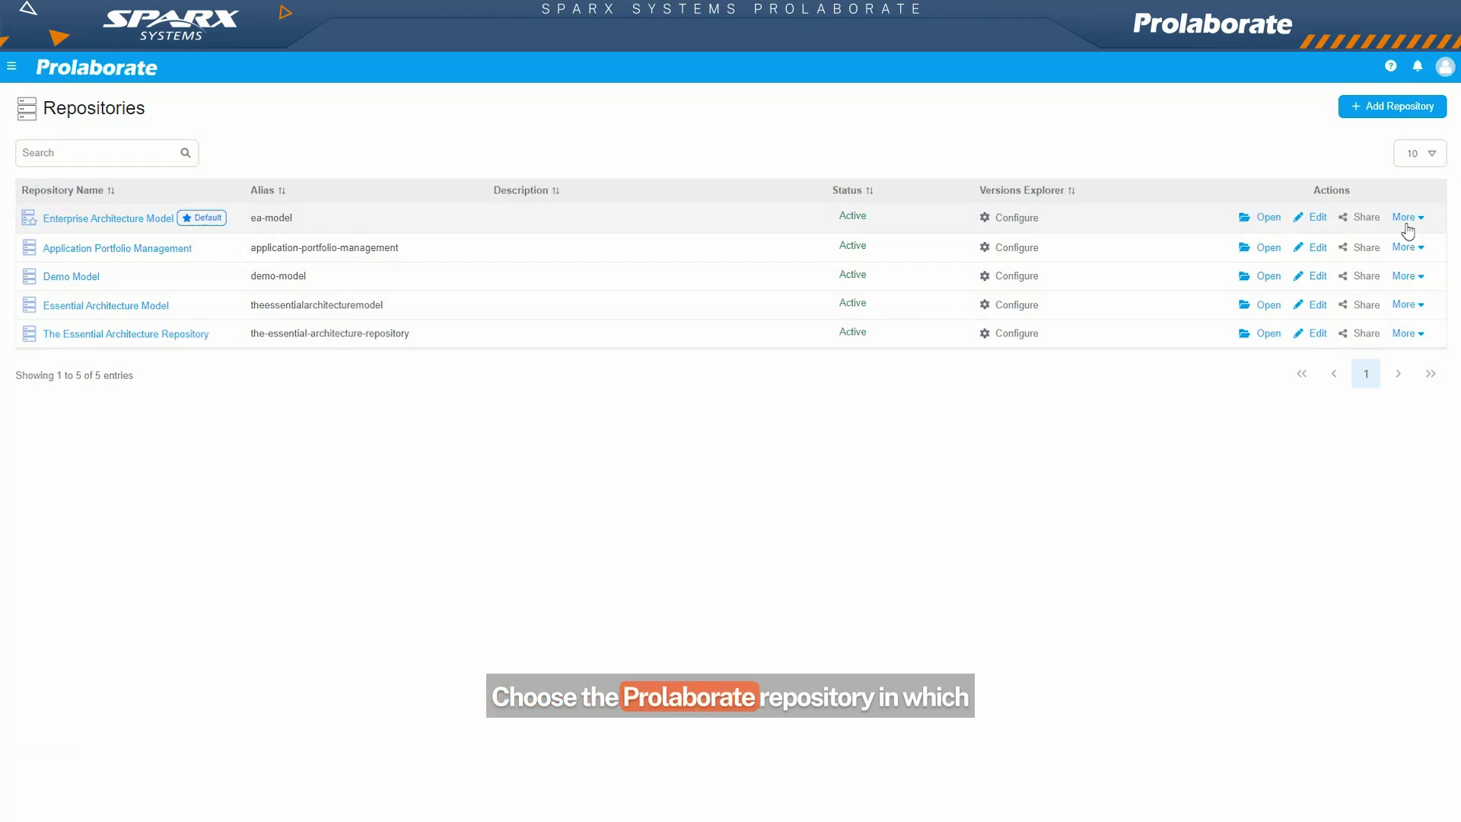
# Open the configuration menu for the Enterprise Architecture Model repository from its More actions
pyautogui.click(1408, 219)
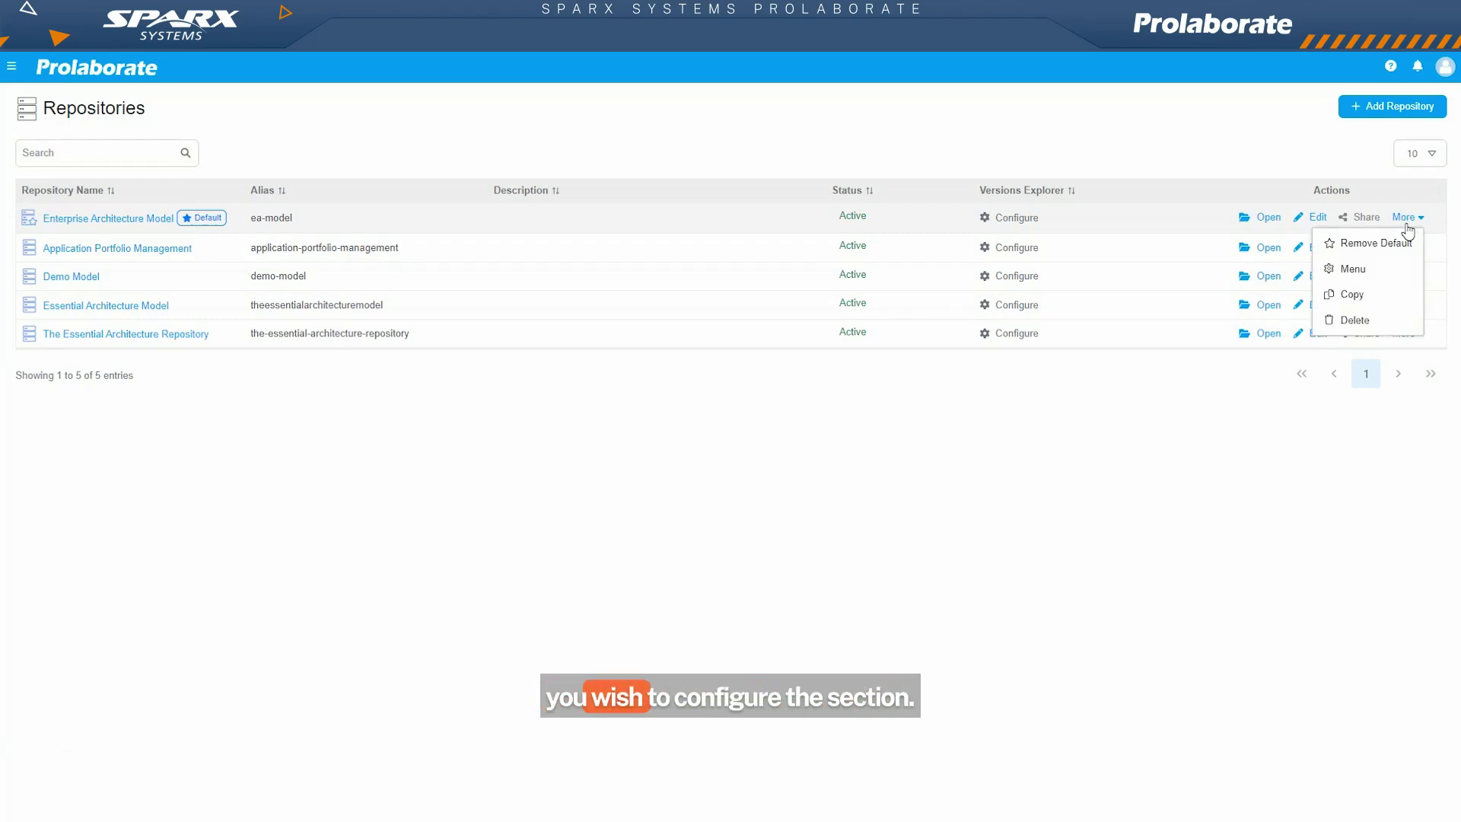
pyautogui.click(1397, 268)
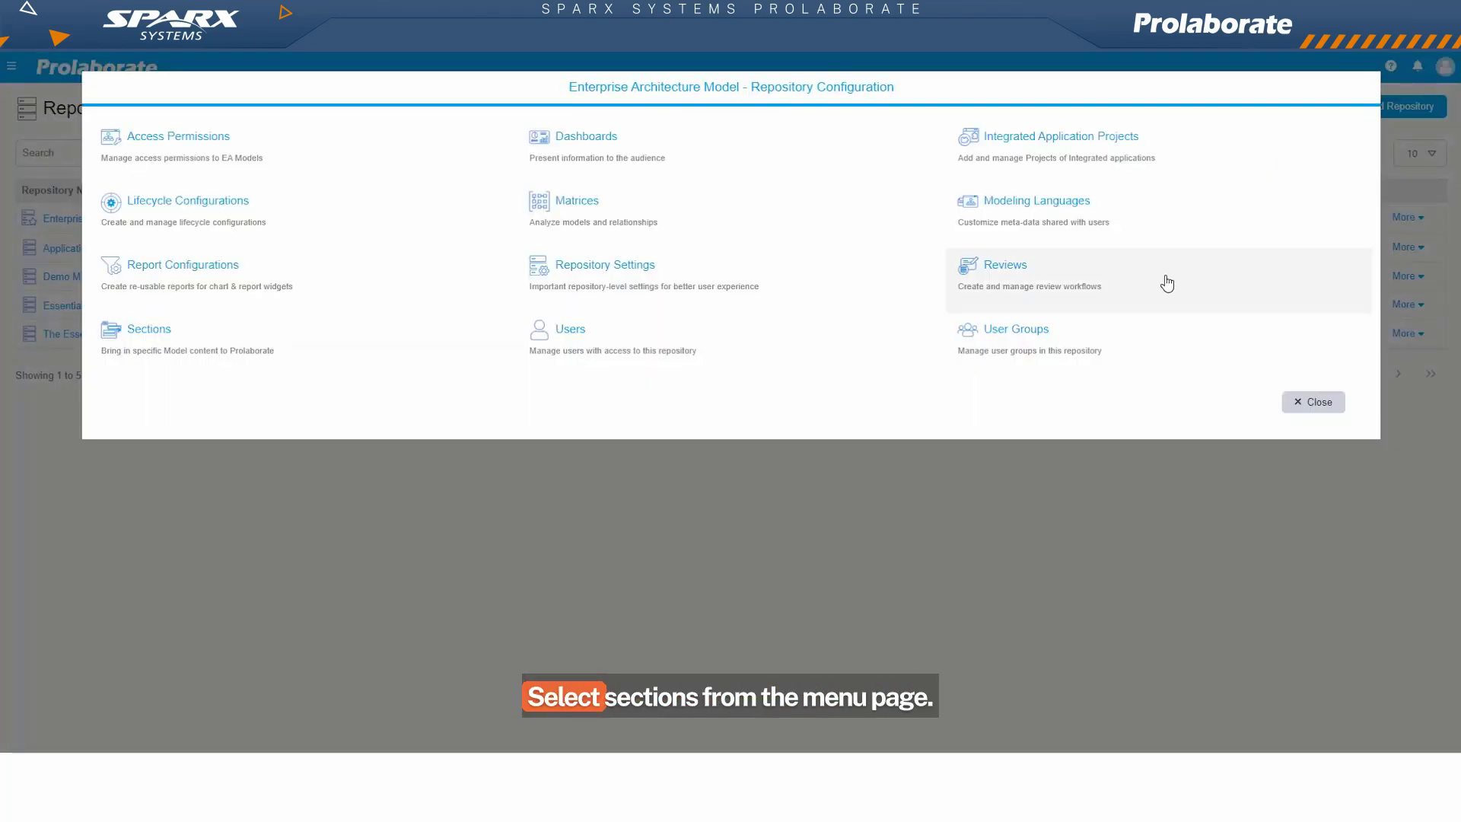
# Open Sections and expand the Business, Operational Process, Application and Solution Architecture package trees
pyautogui.click(171, 340)
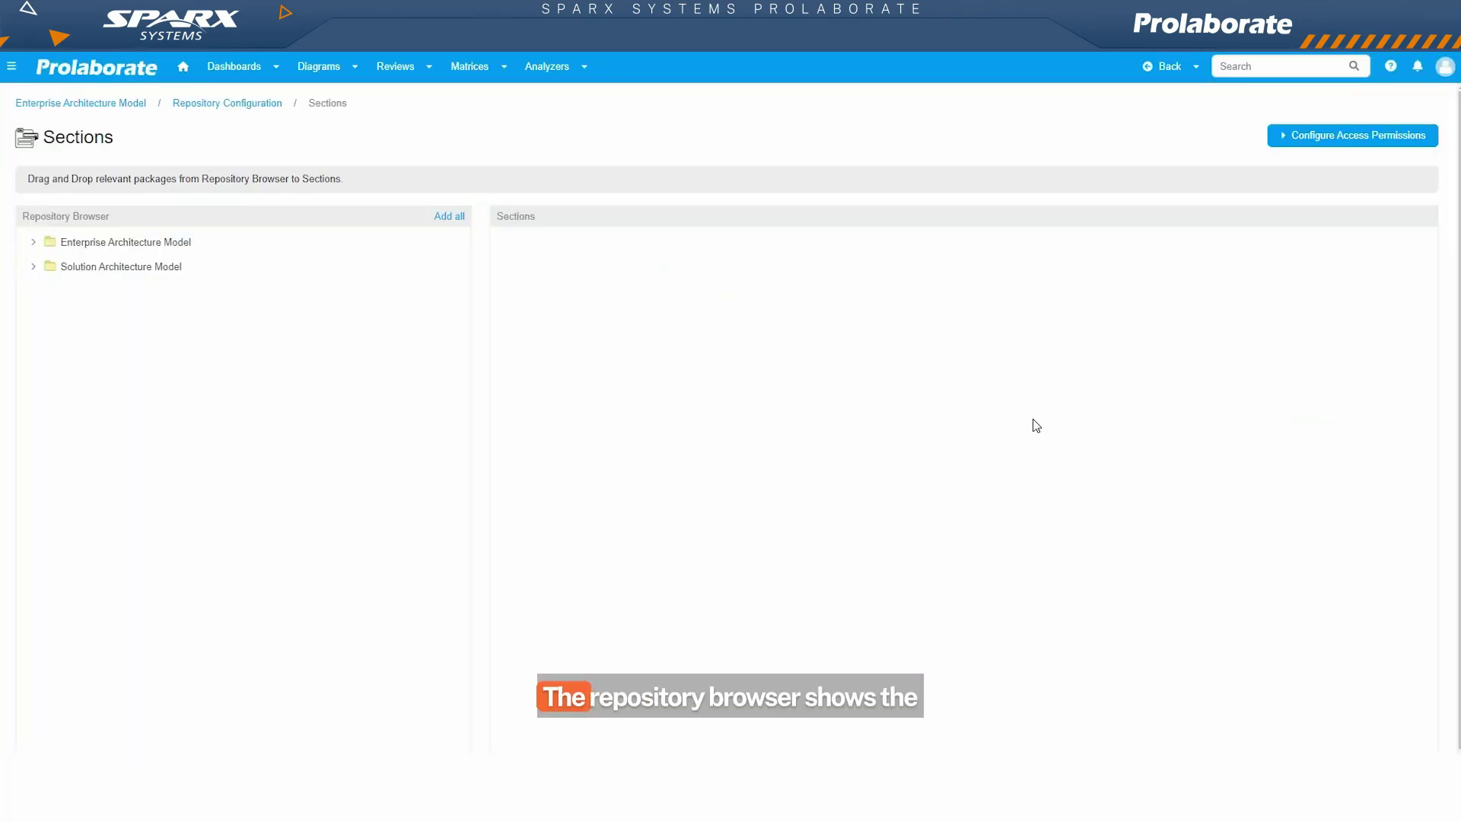
pyautogui.click(34, 243)
pyautogui.click(51, 289)
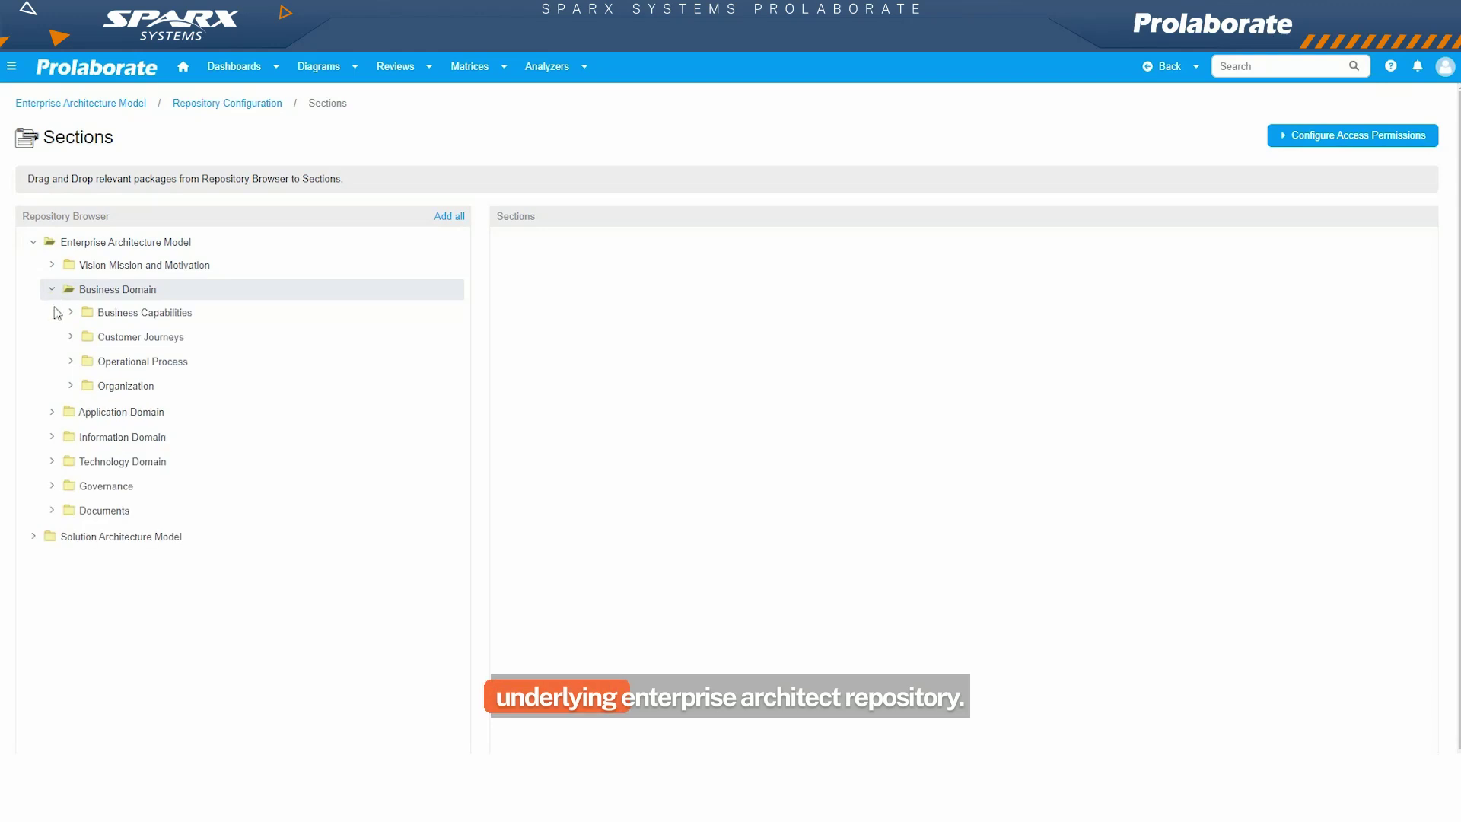
pyautogui.click(70, 362)
pyautogui.click(50, 485)
pyautogui.click(34, 660)
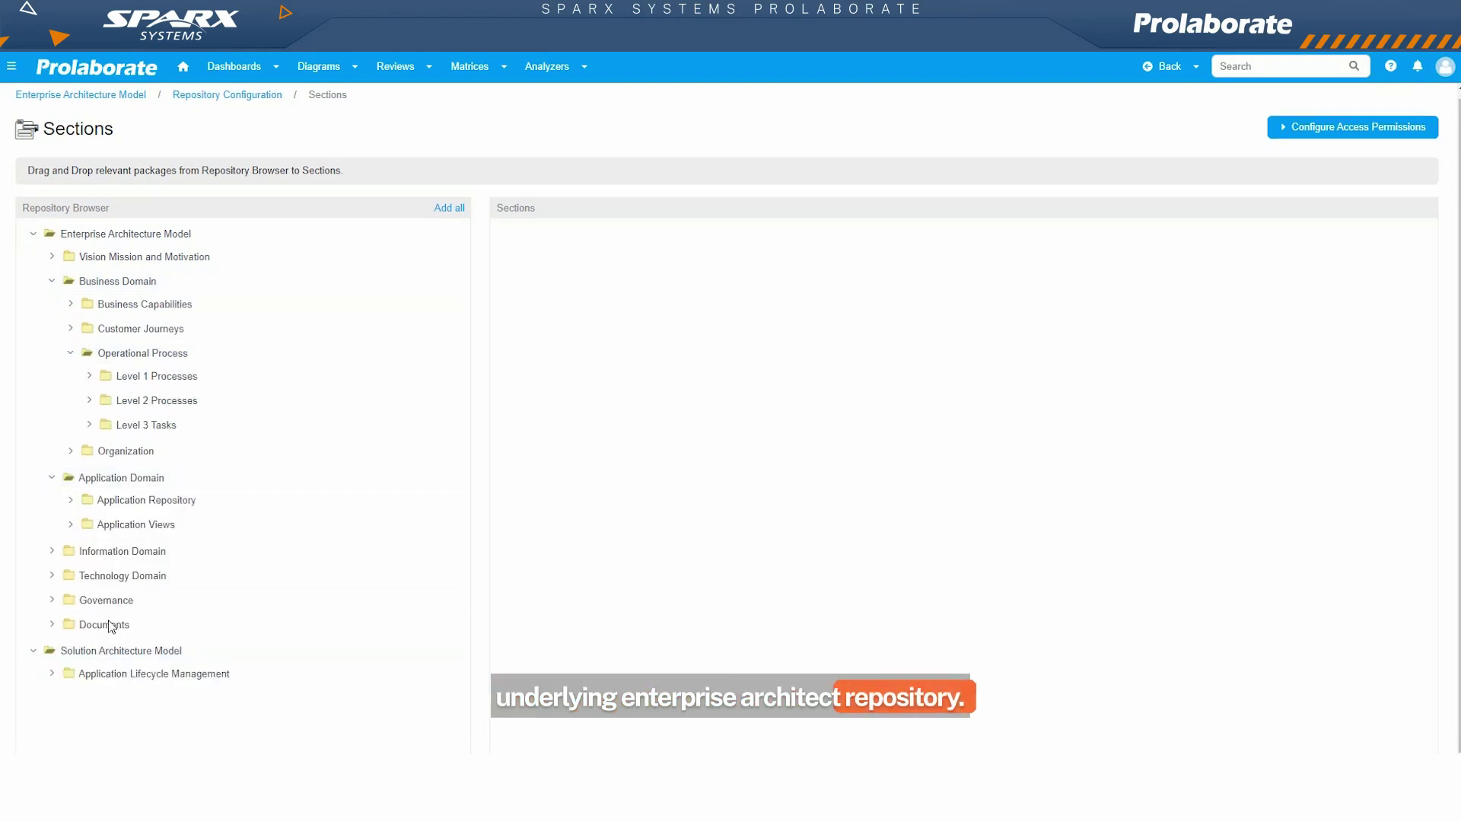
pyautogui.scroll(1, 177, 533)
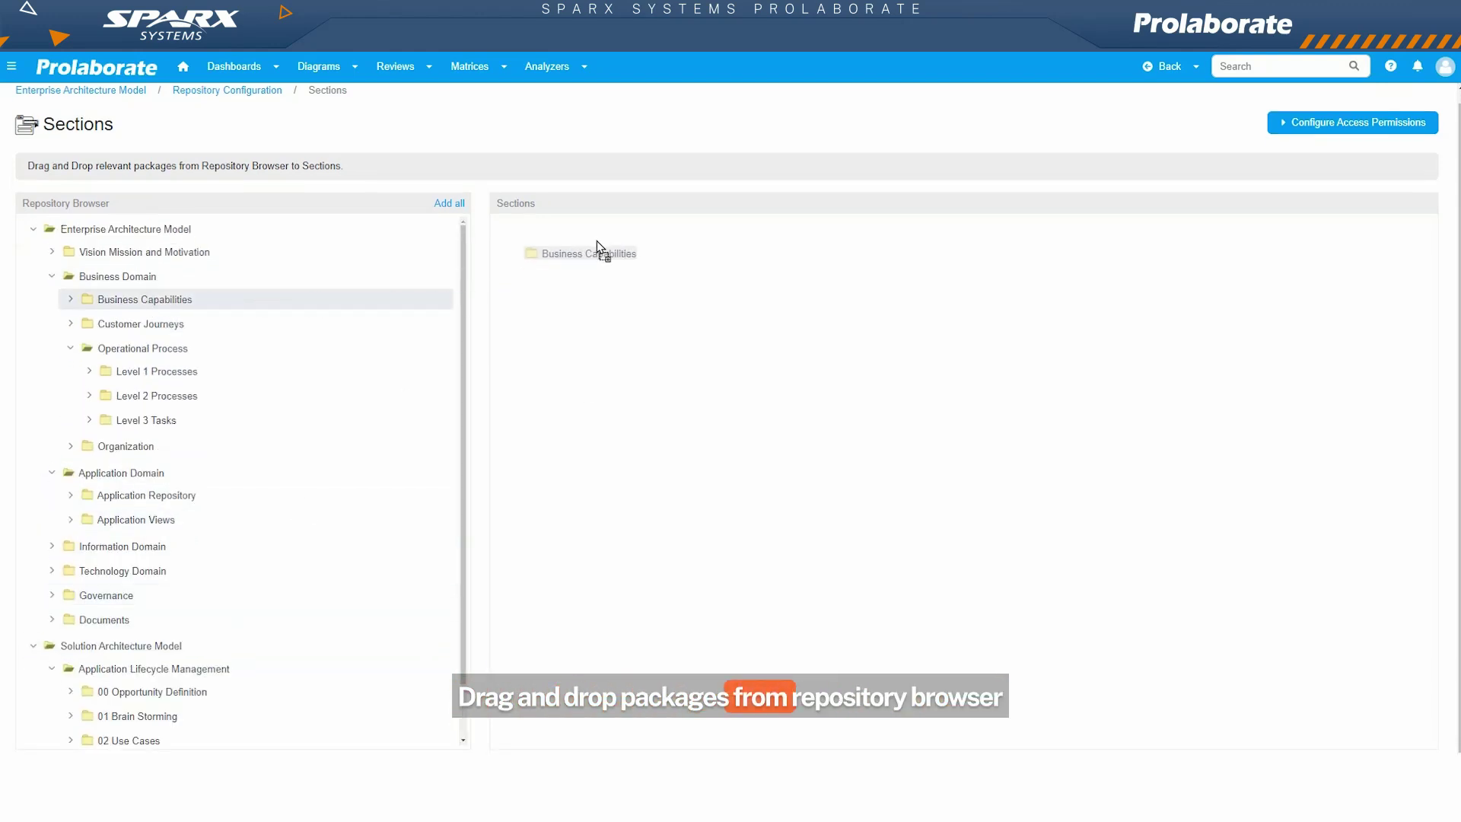
# Add Business Capabilities, Operational Process and Application Lifecycle Management as sections, removing Organization
pyautogui.moveTo(146, 299); pyautogui.dragTo(597, 241)
pyautogui.moveTo(168, 354); pyautogui.dragTo(658, 299)
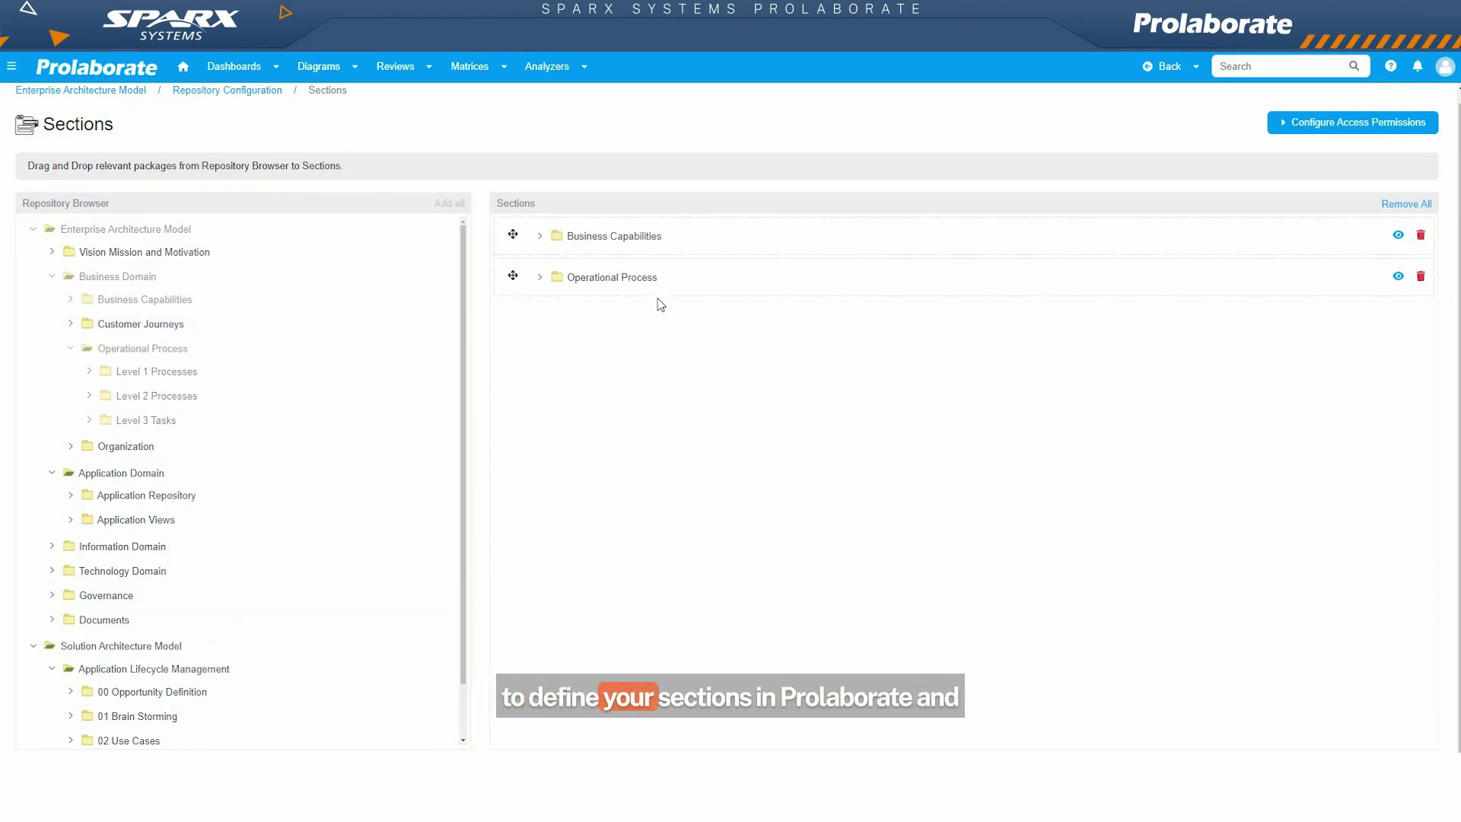
pyautogui.moveTo(127, 447)
pyautogui.mouseDown()
pyautogui.moveTo(549, 431)
pyautogui.moveTo(717, 362)
pyautogui.mouseUp()
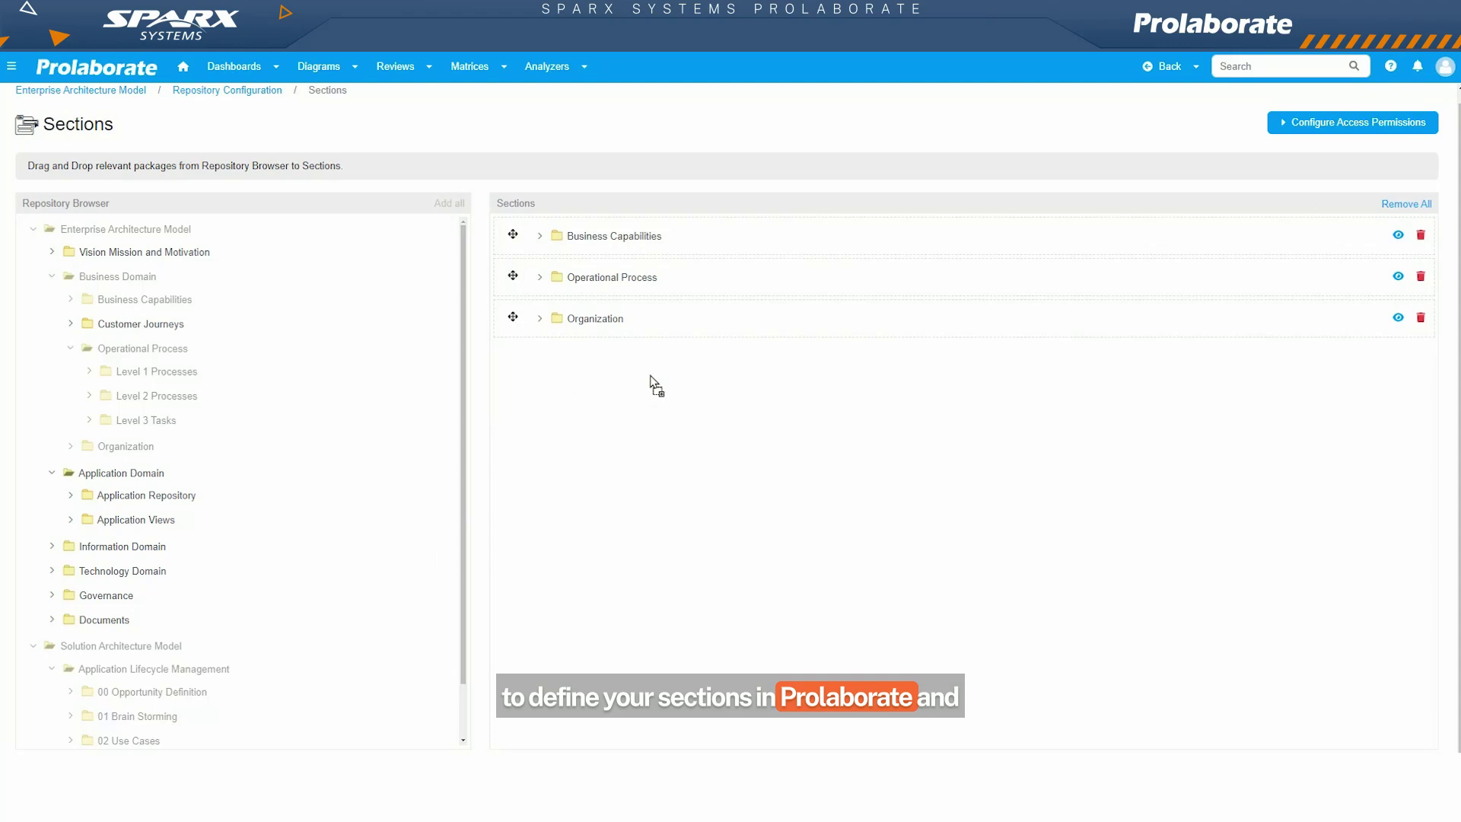
pyautogui.moveTo(153, 670); pyautogui.dragTo(640, 372)
pyautogui.click(1421, 330)
pyautogui.click(856, 226)
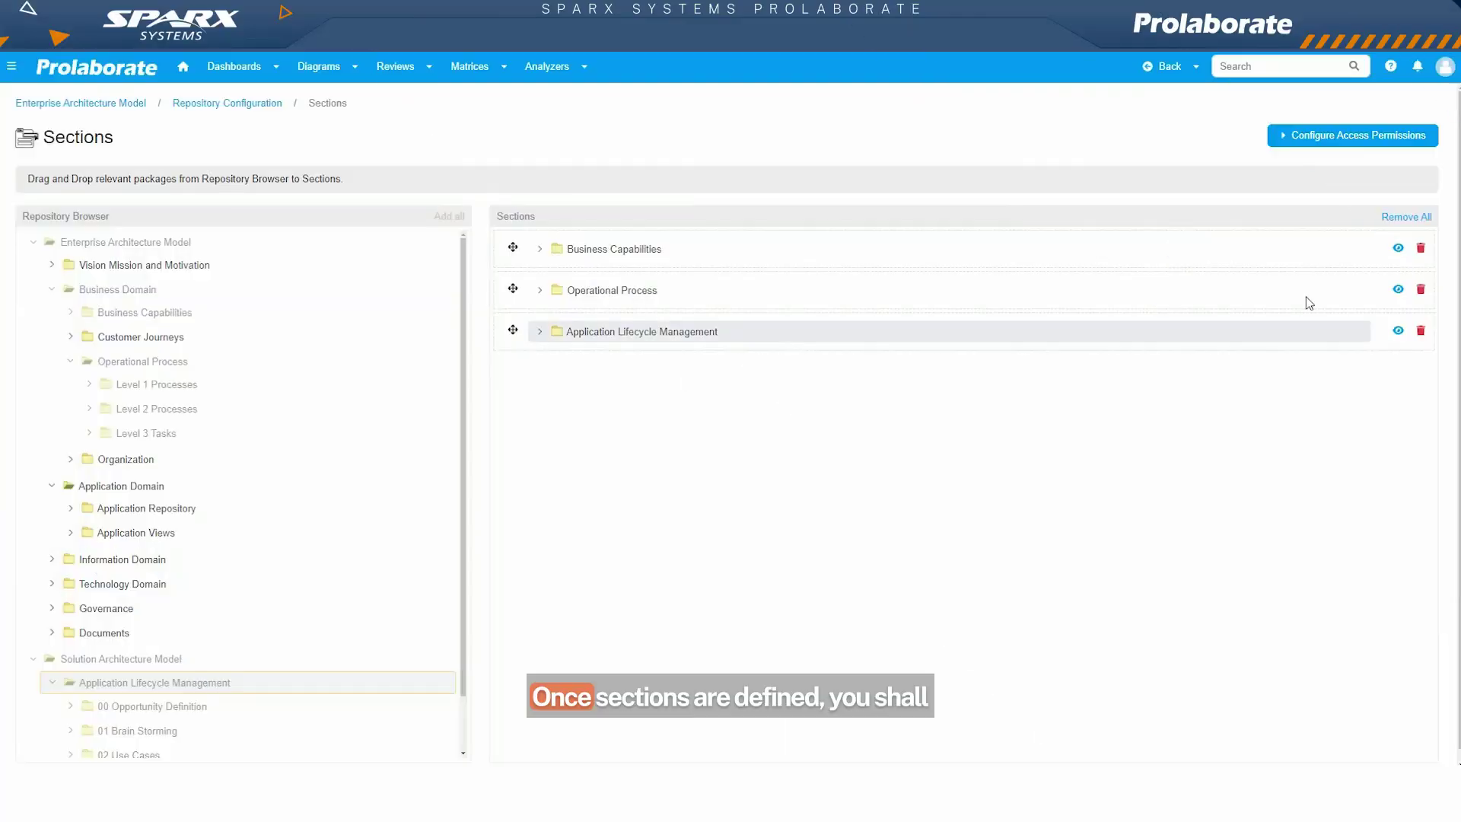
# Grant user Andi read, write and collaborate access on Business Capabilities
pyautogui.click(1341, 141)
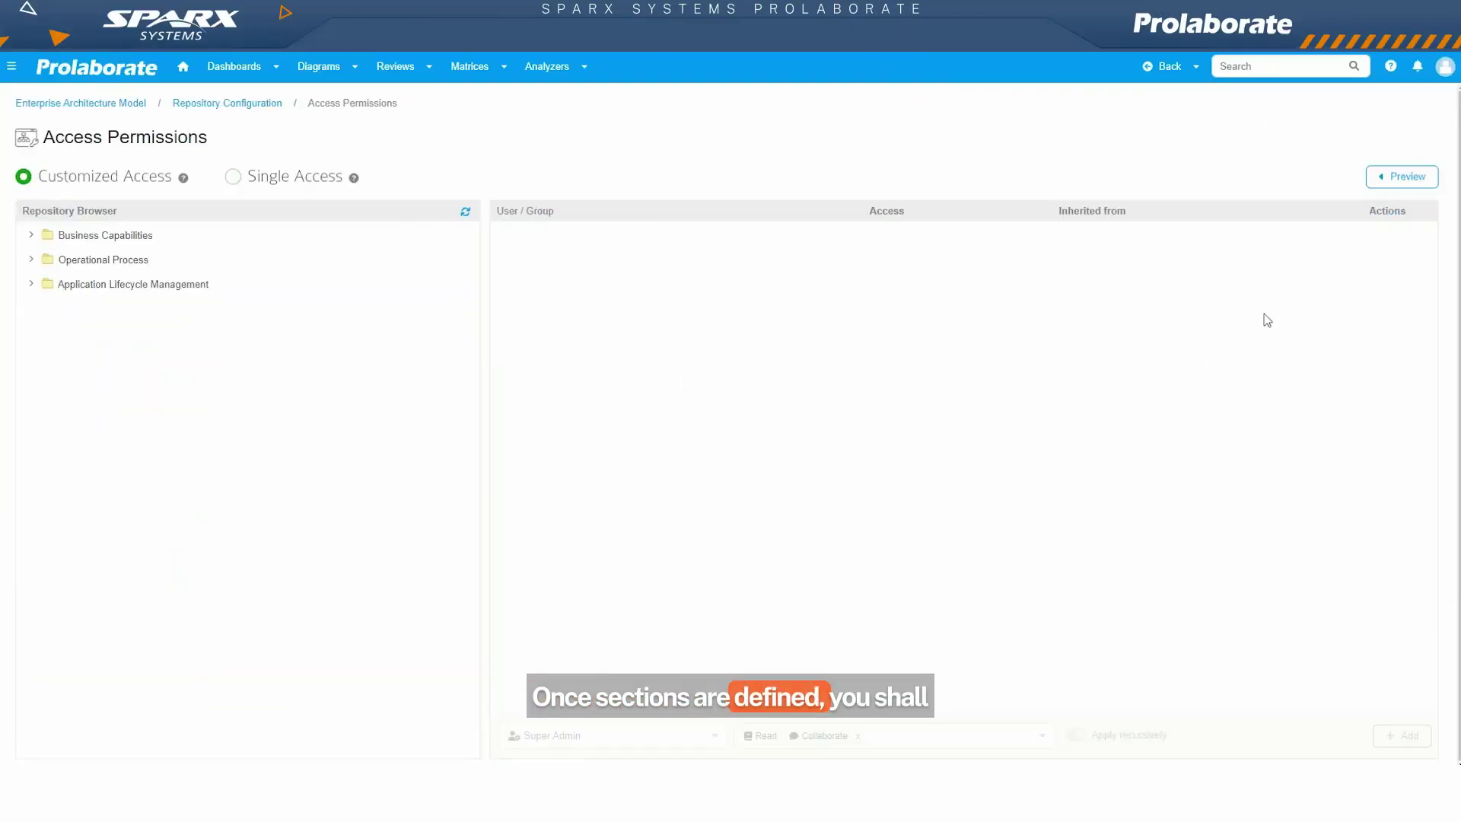
pyautogui.click(1402, 176)
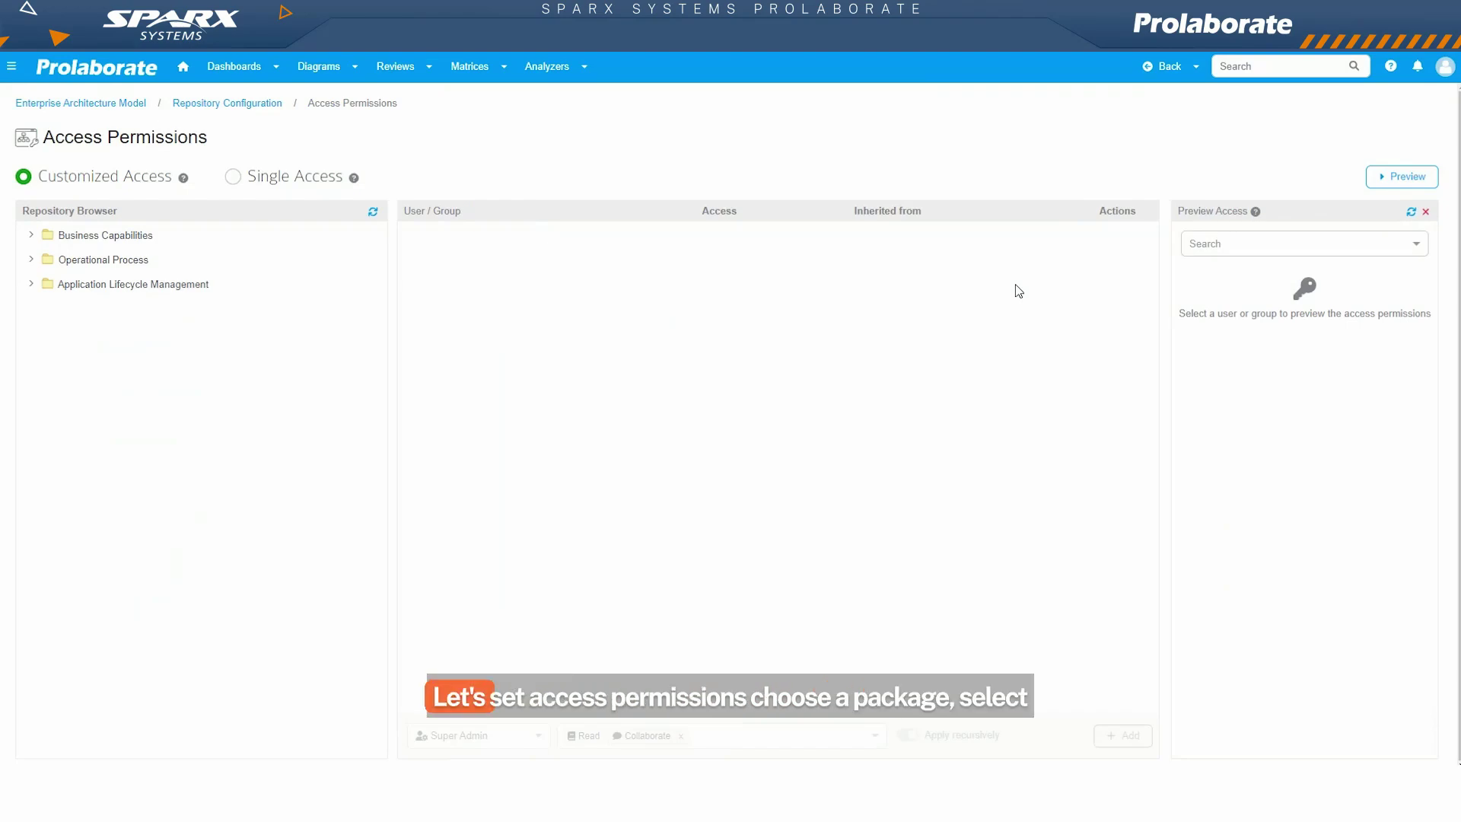
pyautogui.click(125, 236)
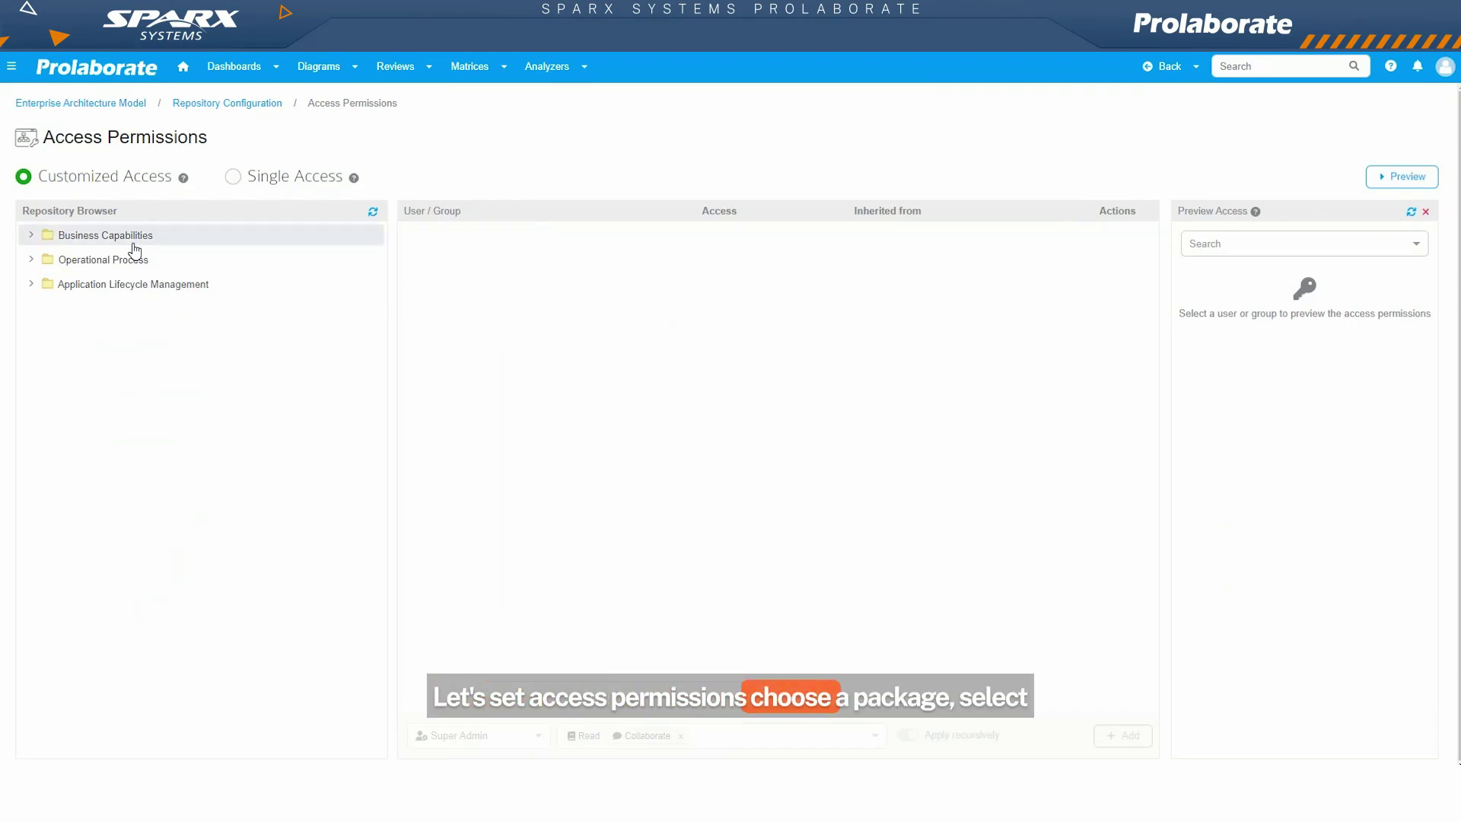
pyautogui.click(529, 737)
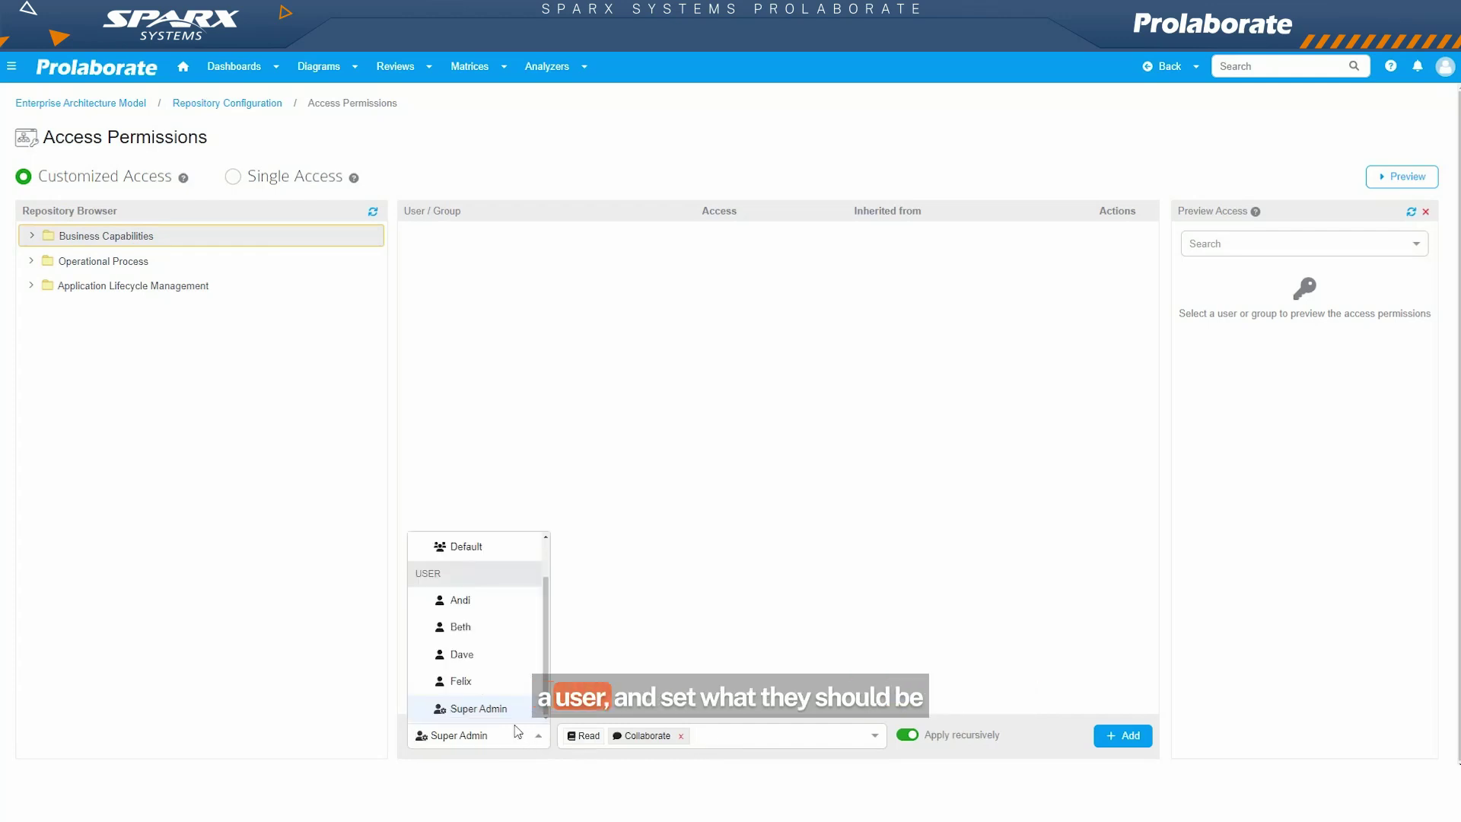
pyautogui.click(476, 603)
pyautogui.click(715, 735)
pyautogui.click(639, 679)
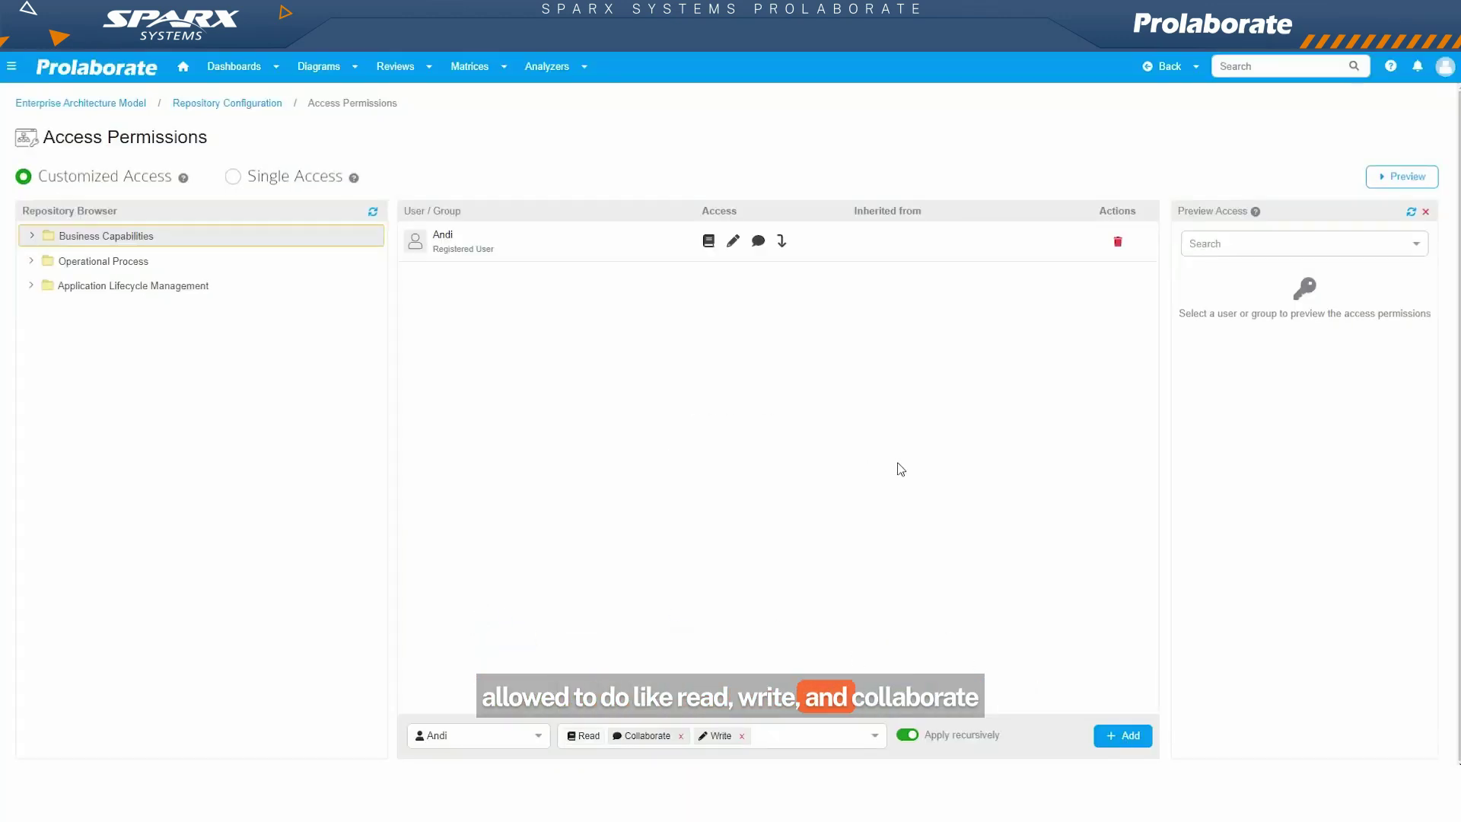
# Preview Andi's access and expand Business Capabilities to see it cascade to subpackages
pyautogui.click(1243, 245)
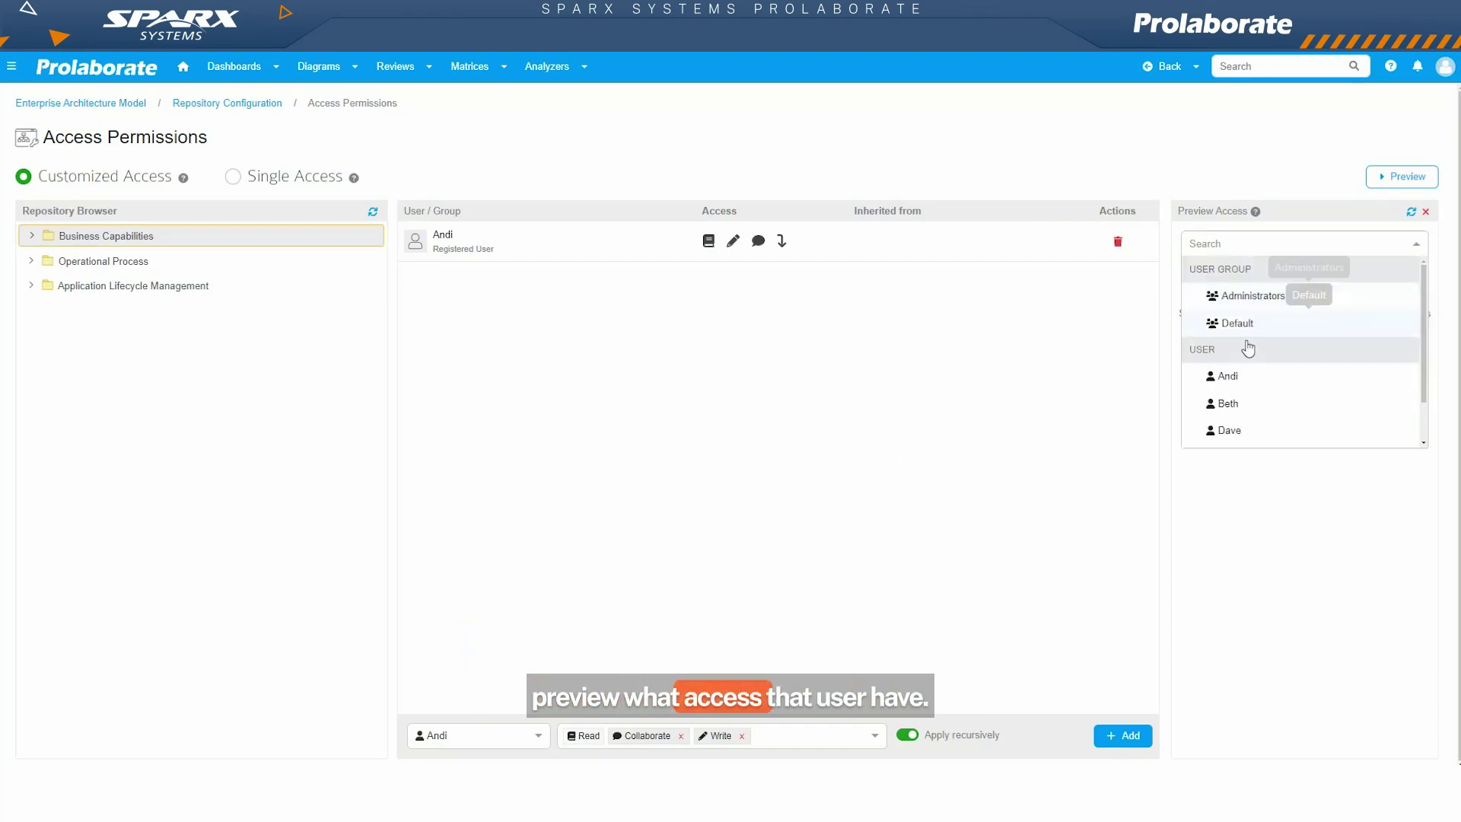
pyautogui.click(1234, 376)
pyautogui.click(1187, 279)
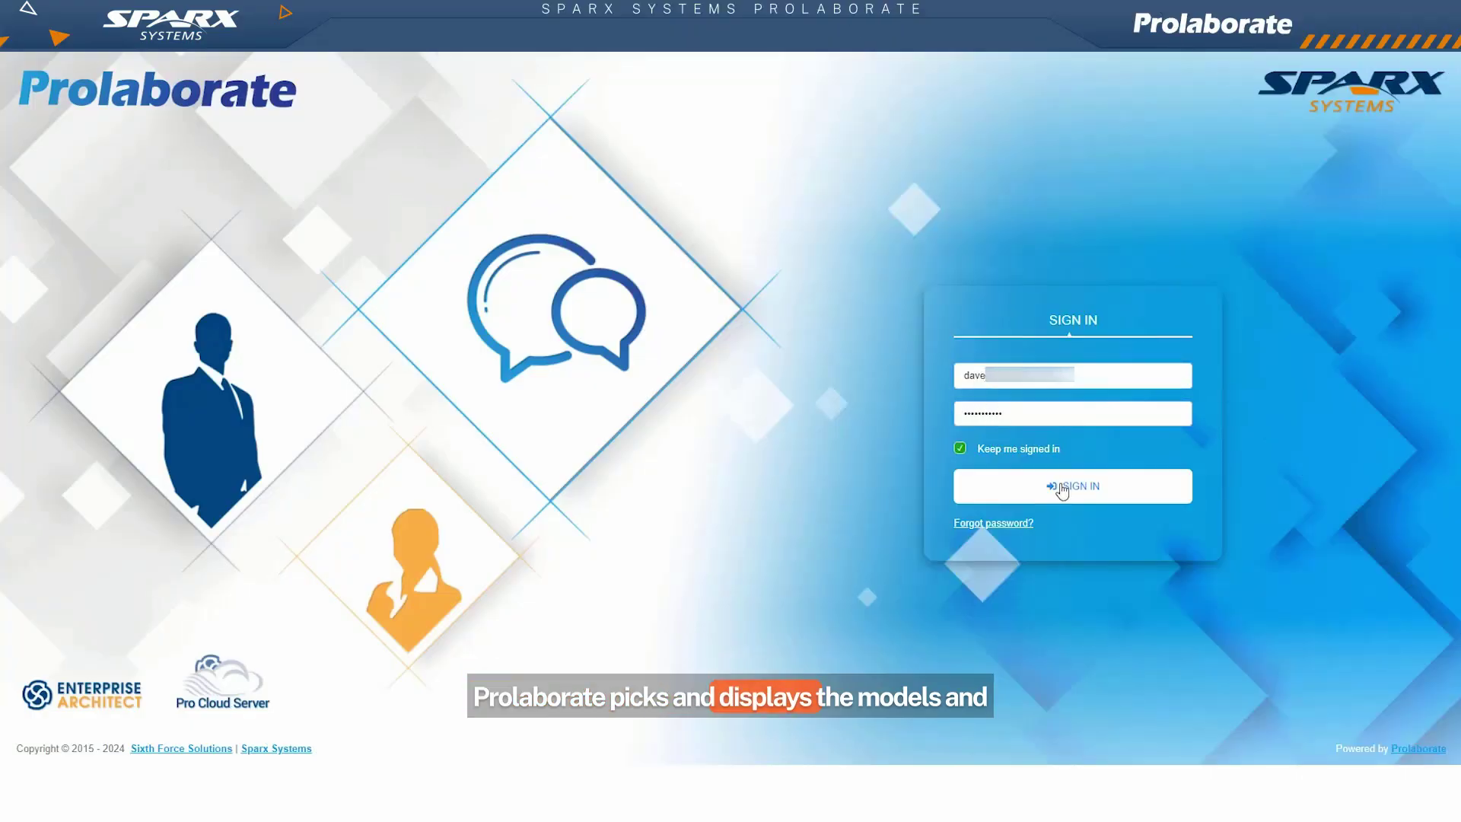
# Sign in as the restricted user and open the Enterprise Architecture Model repository
pyautogui.click(1062, 487)
pyautogui.click(1444, 66)
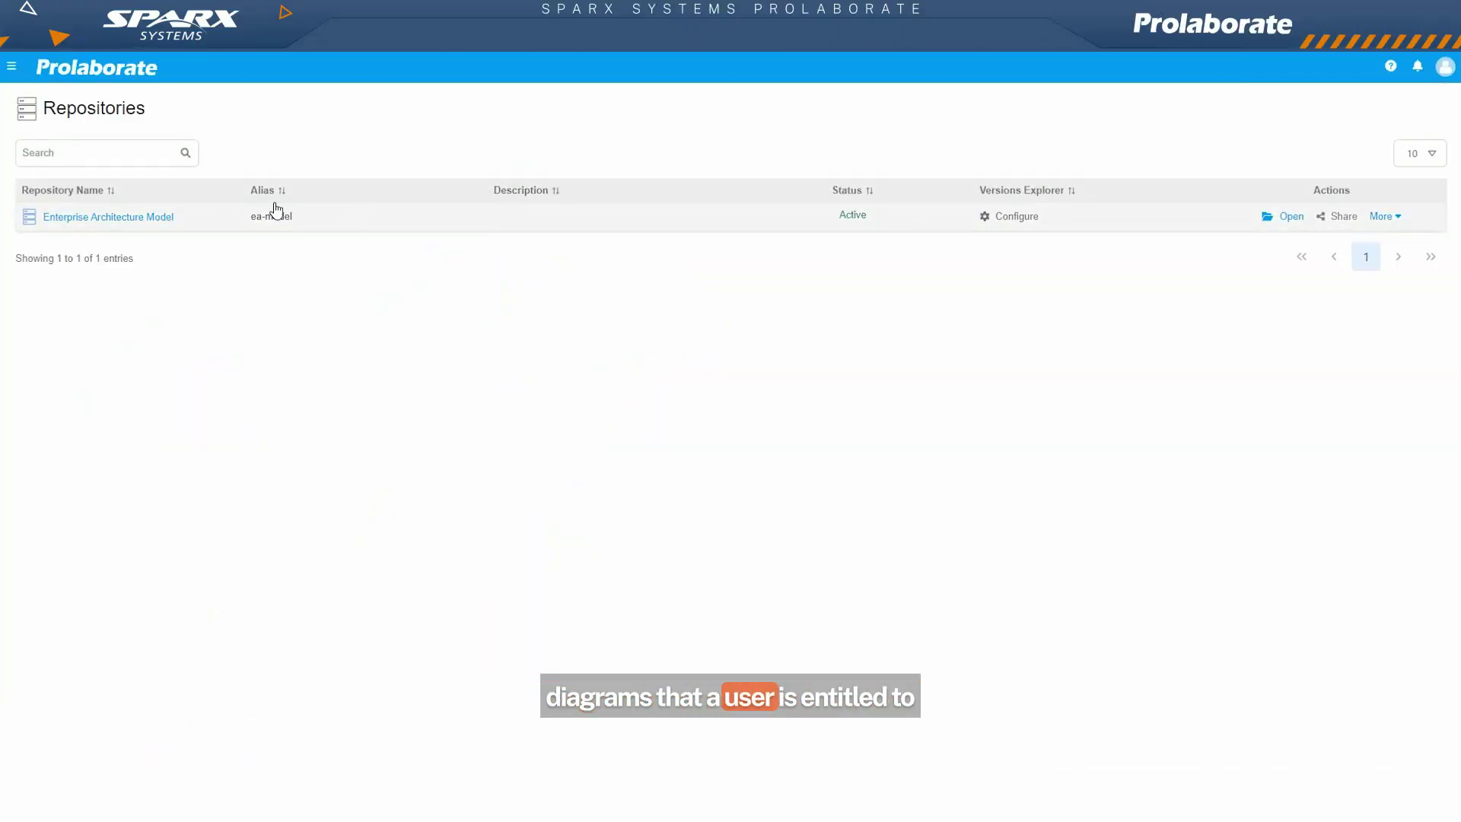
pyautogui.click(152, 222)
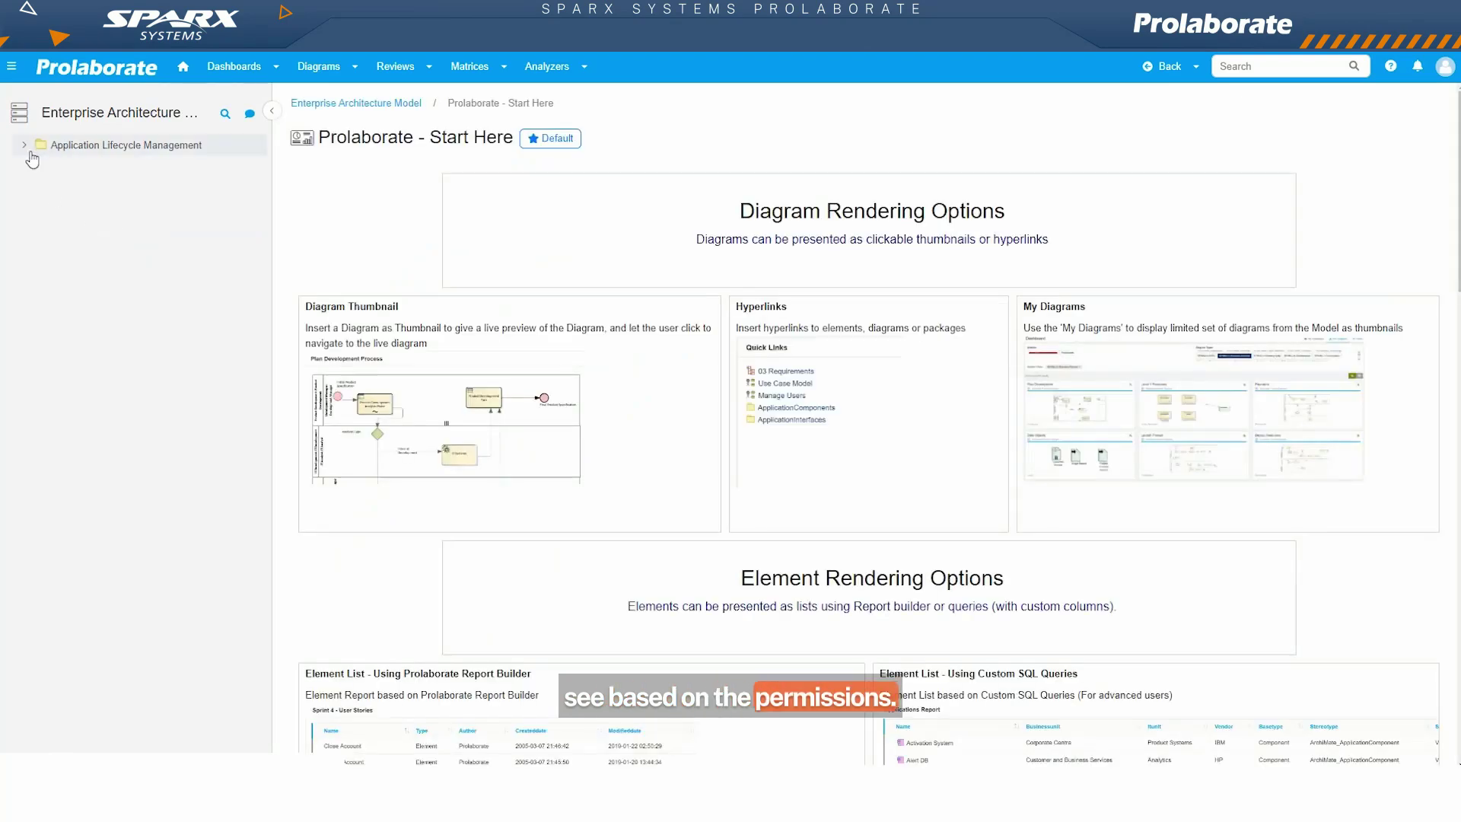